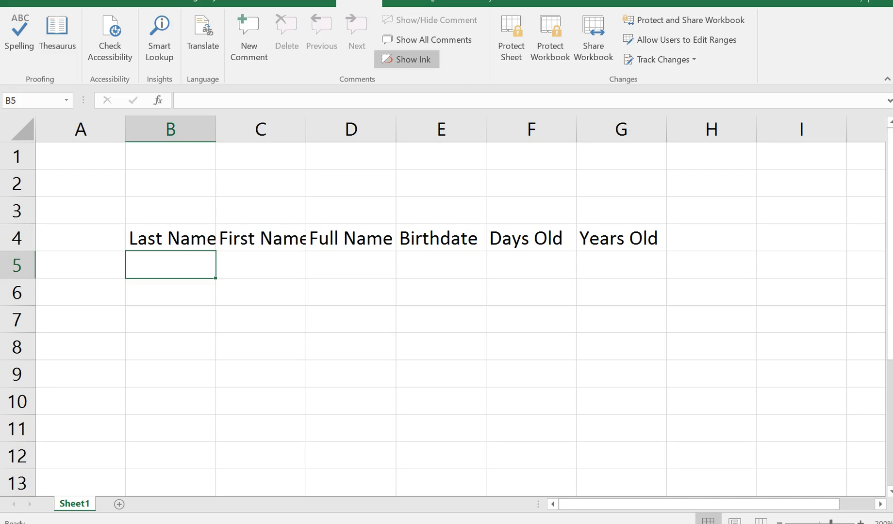
# - Rename the Sheet1 tab to 'Family and Friends', fixing the 'Griends' typo
pyautogui.click(72, 503)
pyautogui.doubleClick(71, 503)
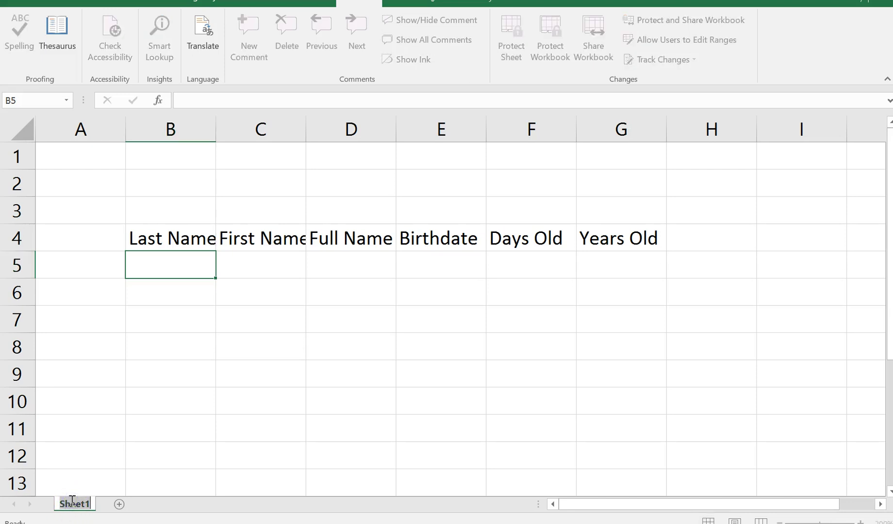
pyautogui.write('Famil')
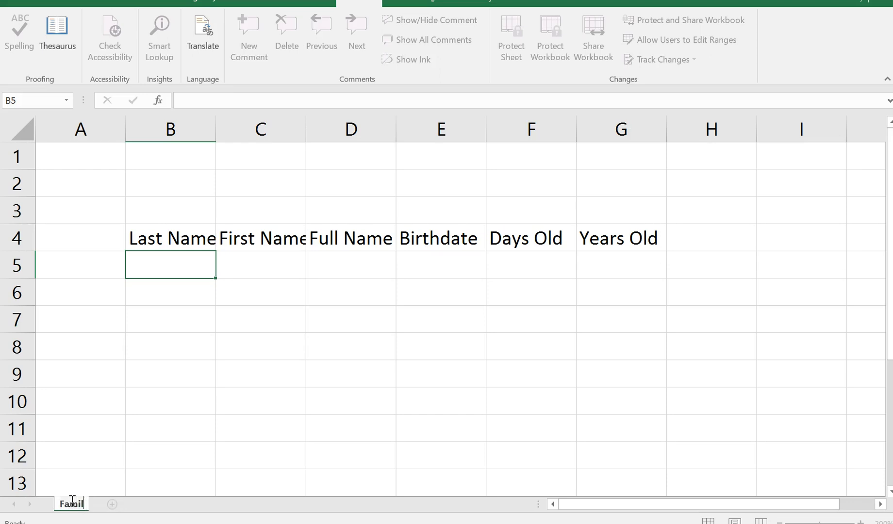
pyautogui.write('y  and Griends')
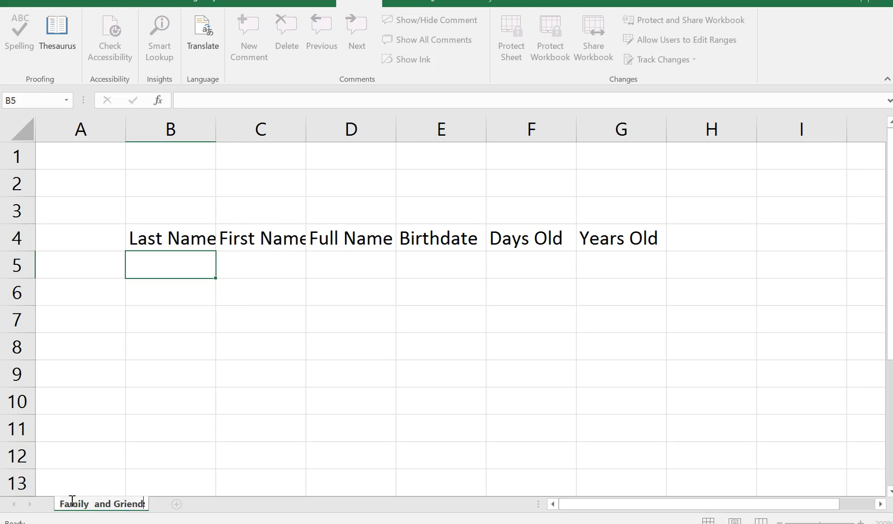
pyautogui.press('BackSpace')
pyautogui.press('BackSpace')
pyautogui.press('BackSpace')
pyautogui.press('BackSpace')
pyautogui.press('BackSpace')
pyautogui.press('BackSpace')
pyautogui.press('BackSpace')
pyautogui.write('Friends')
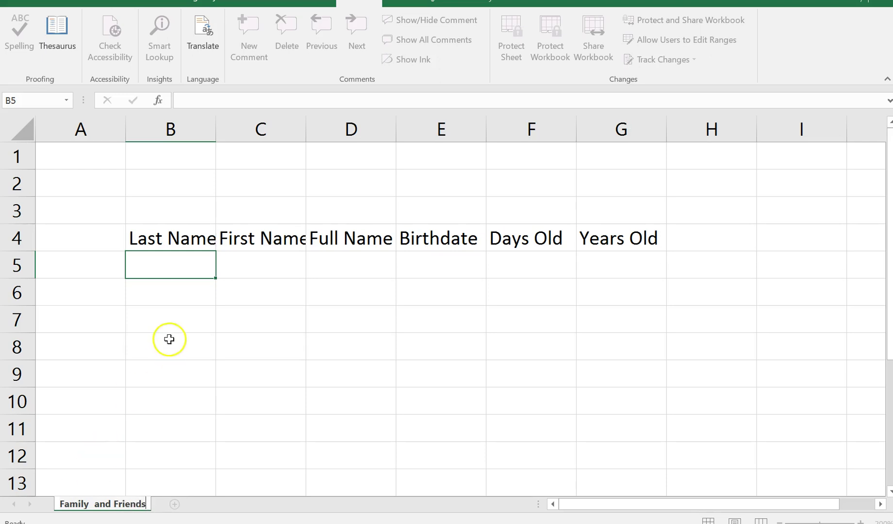
# - Enter the first two people's last and first names in B5:C6
pyautogui.click(176, 267)
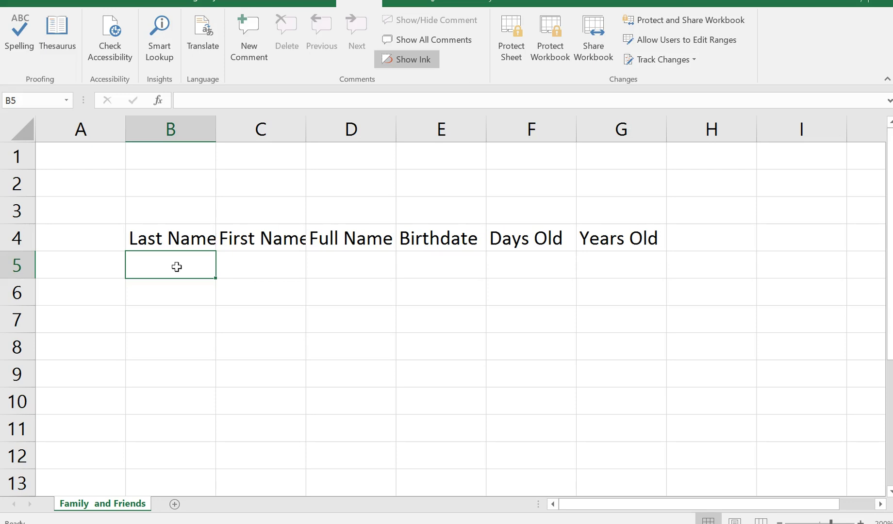
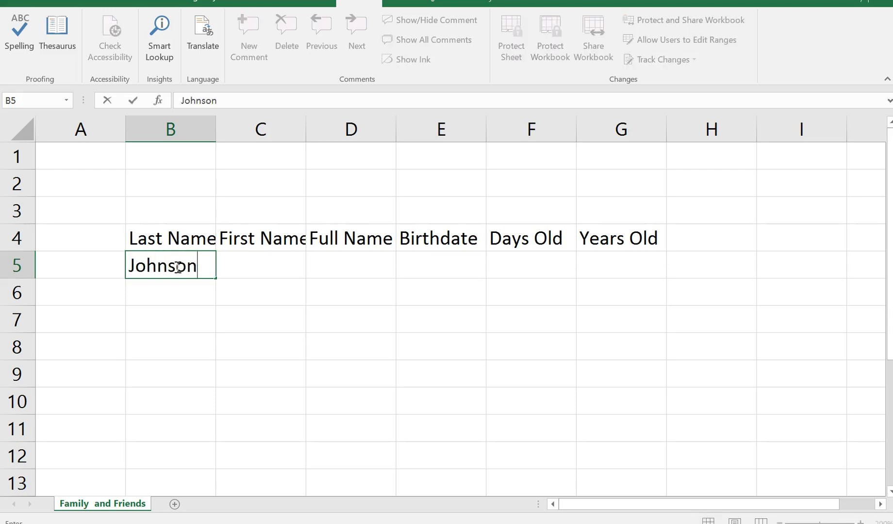
pyautogui.press('Tab')
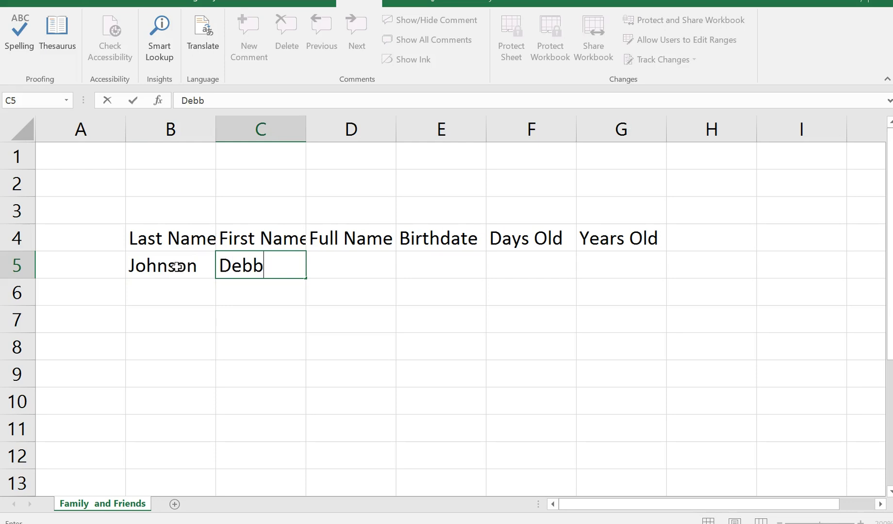
pyautogui.click(154, 292)
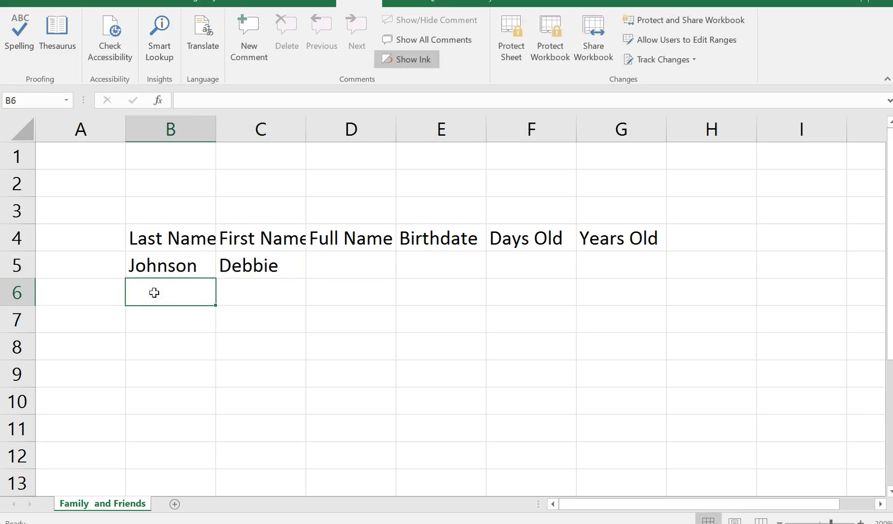
pyautogui.write('Johnson')
pyautogui.press('Tab')
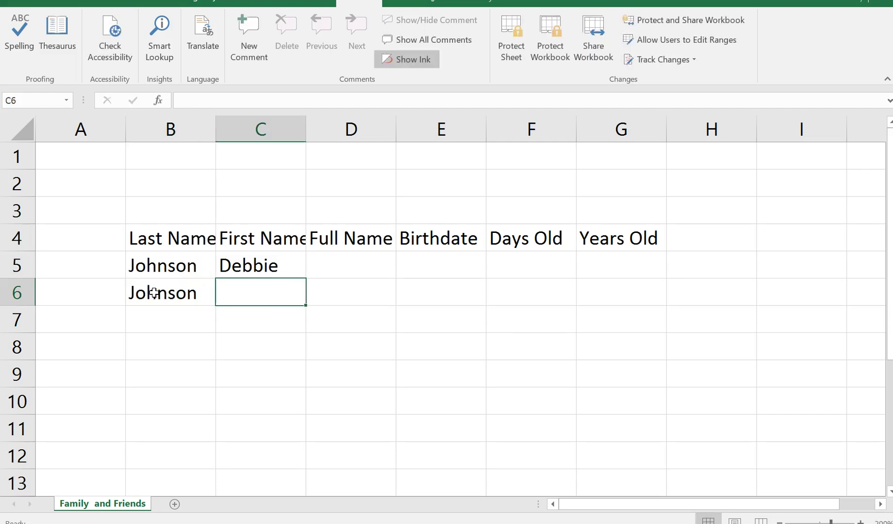
pyautogui.write('AJ')
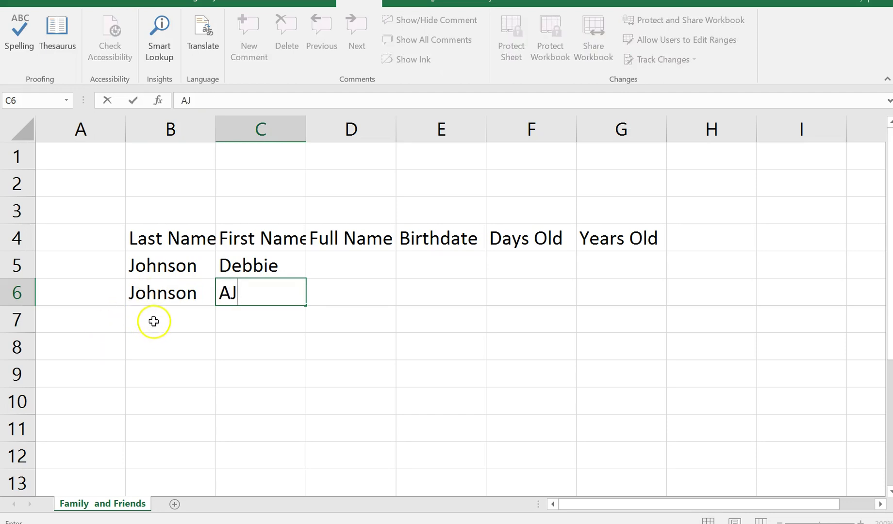
# - Enter the third and fourth people's last and first names in B7:C8
pyautogui.click(155, 321)
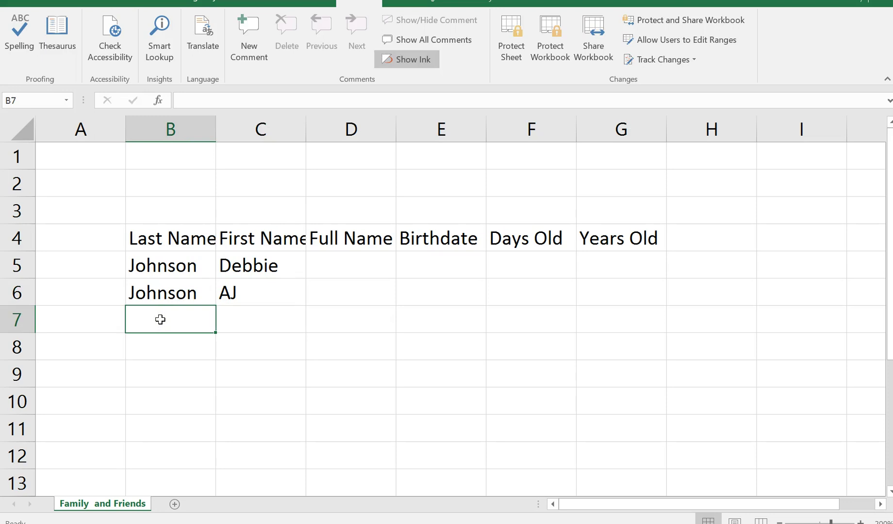
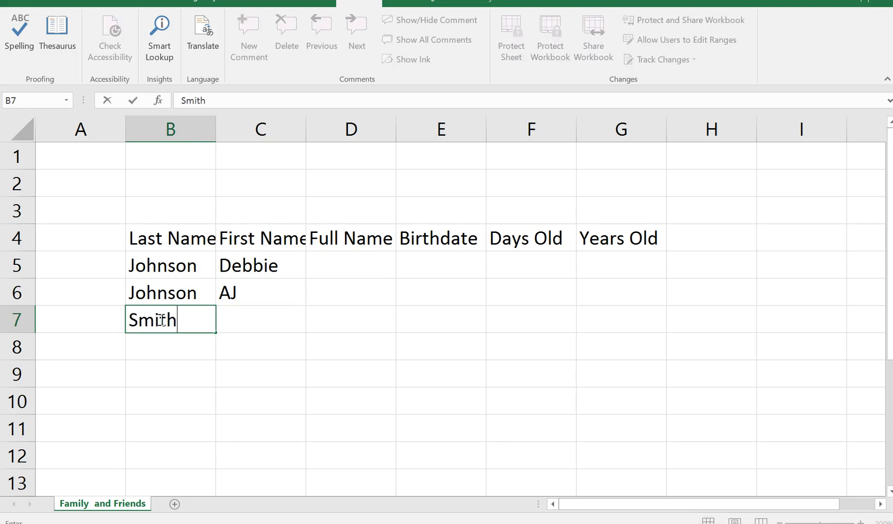
pyautogui.press('Tab')
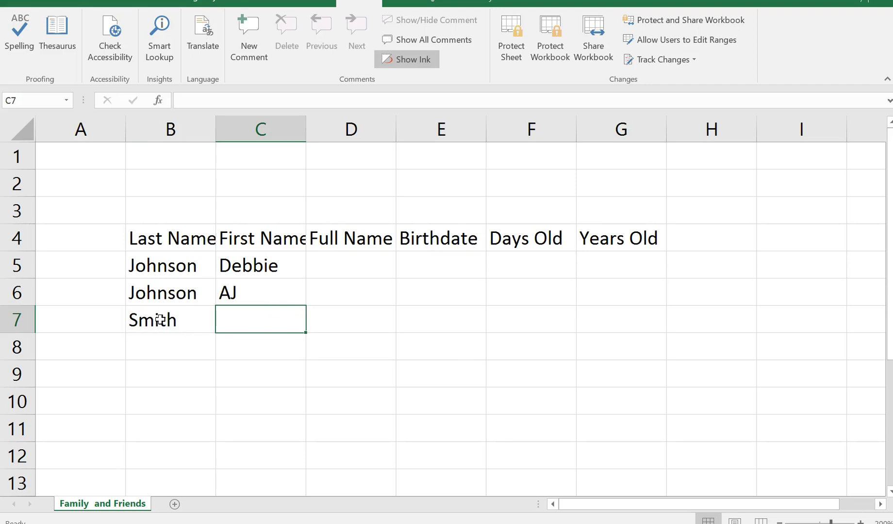
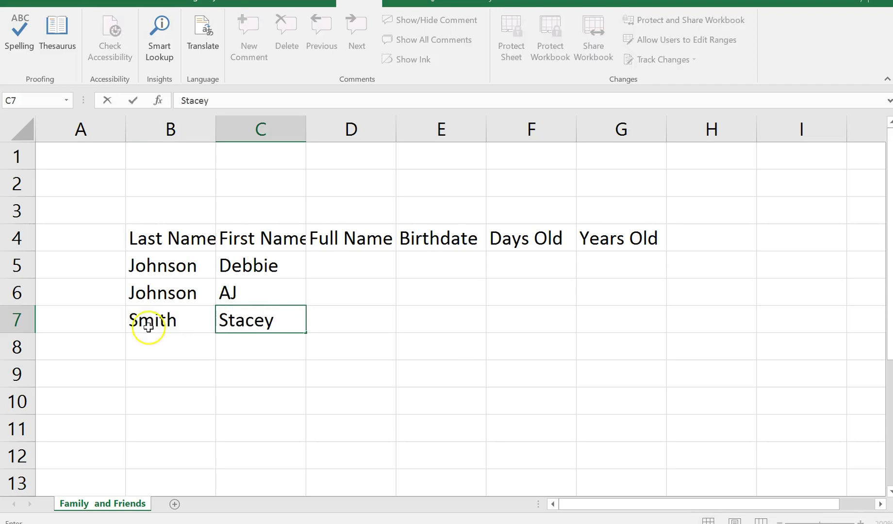
pyautogui.moveTo(140, 333); pyautogui.dragTo(140, 331)
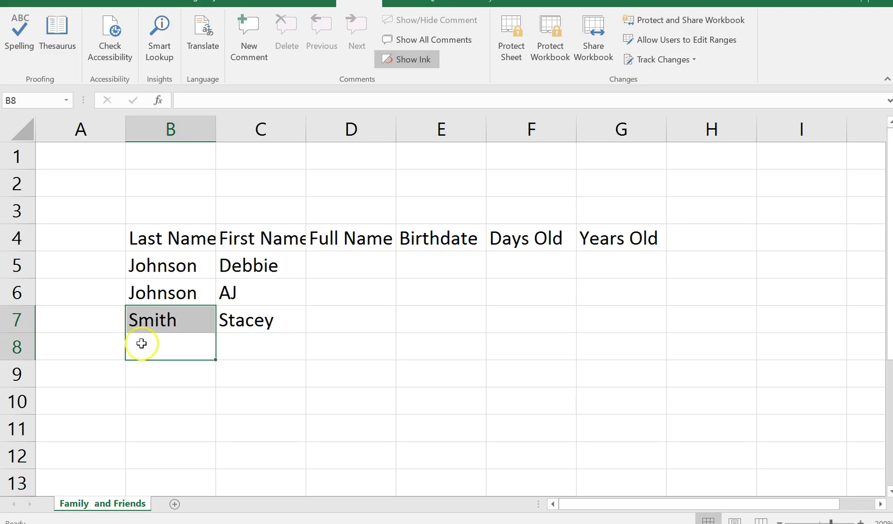
pyautogui.click(141, 344)
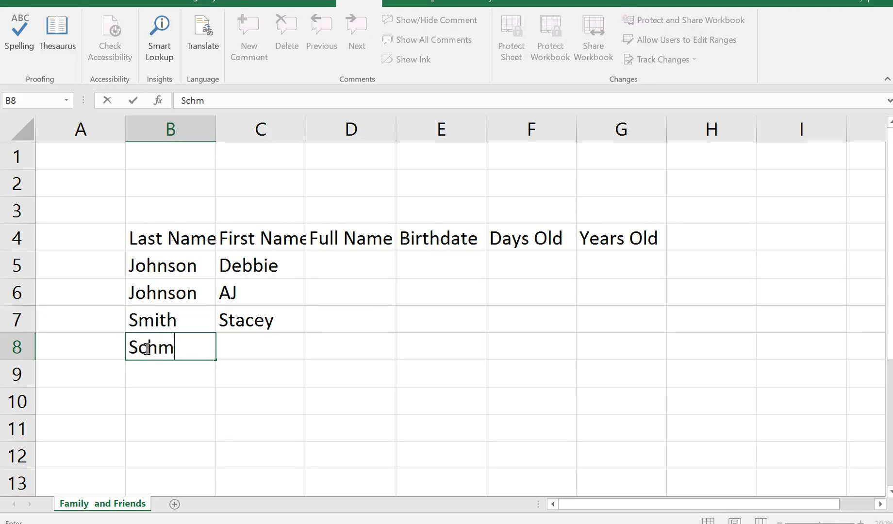
pyautogui.press('Tab')
pyautogui.keyDown('shift'); pyautogui.click(145, 349); pyautogui.keyUp('shift')
pyautogui.write('acob')
pyautogui.press('BackSpace')
pyautogui.press('BackSpace')
pyautogui.press('BackSpace')
pyautogui.press('BackSpace')
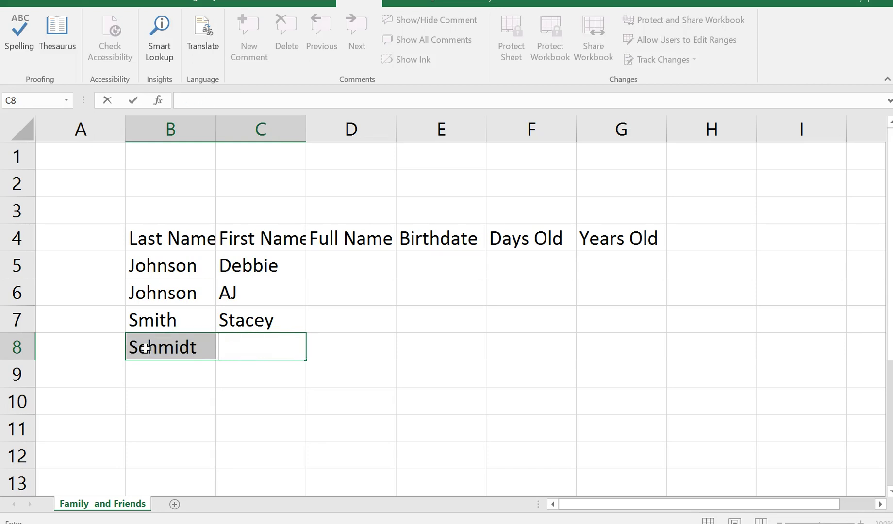
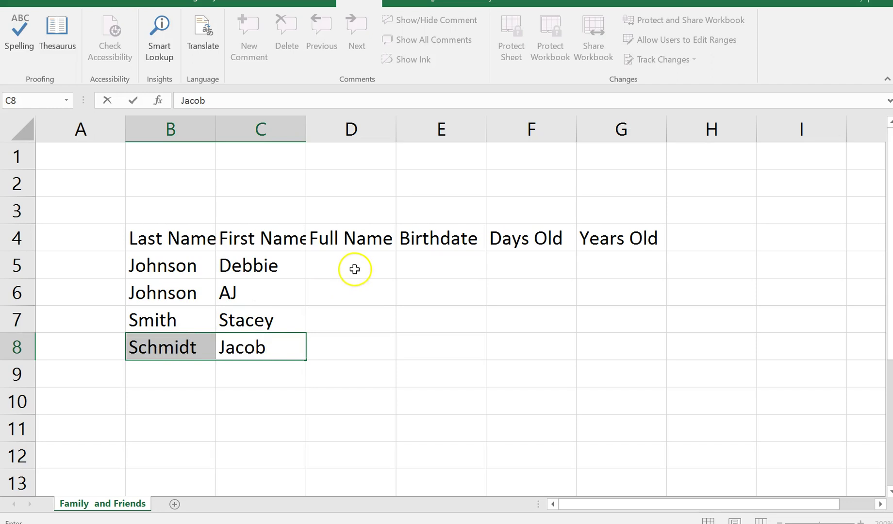
pyautogui.click(354, 269)
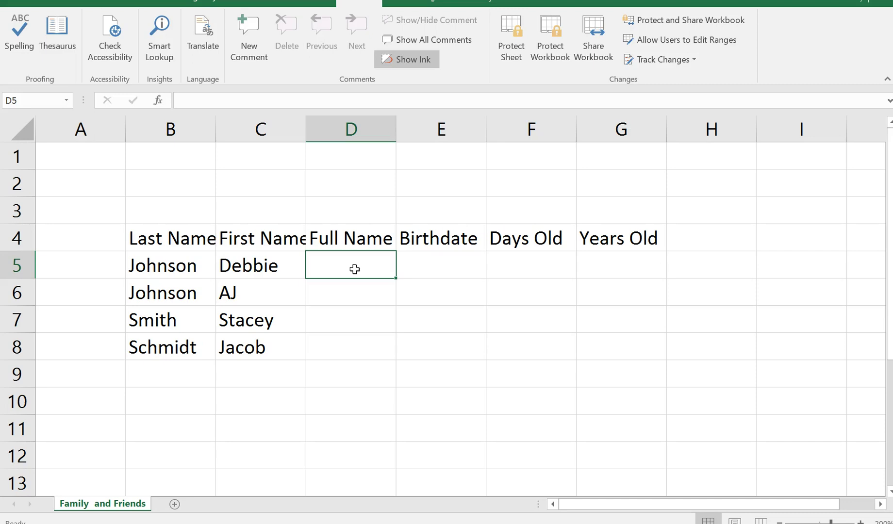
# - Type the first full name in D5, Flash Fill the remaining three, and widen column D
pyautogui.press('Return')
pyautogui.write('A')
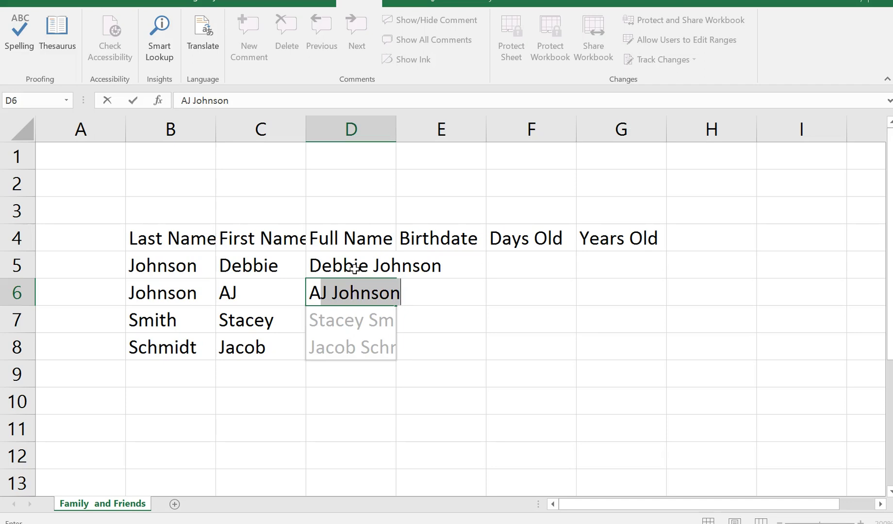
pyautogui.press('Return')
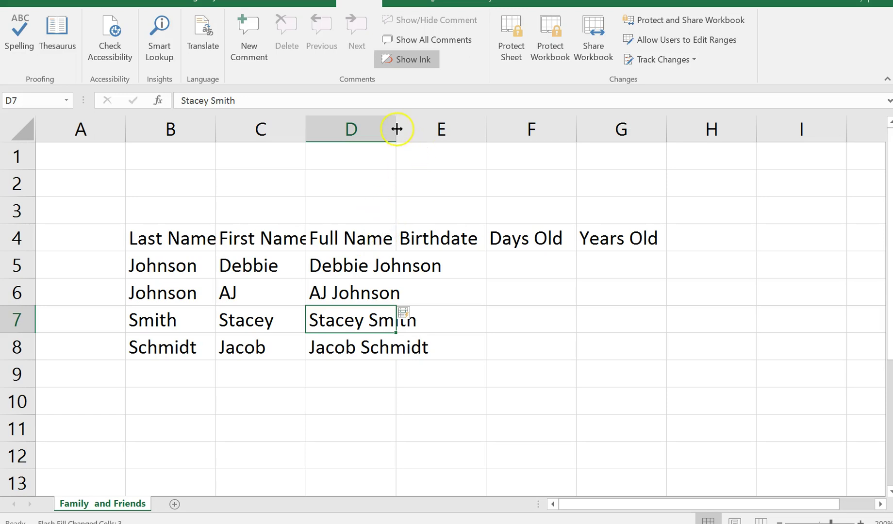
pyautogui.moveTo(396, 129); pyautogui.dragTo(471, 134)
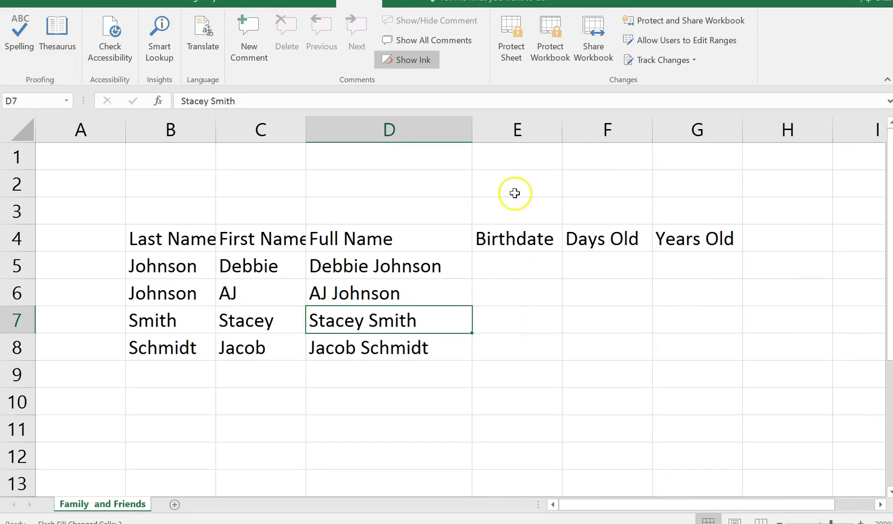
pyautogui.click(509, 260)
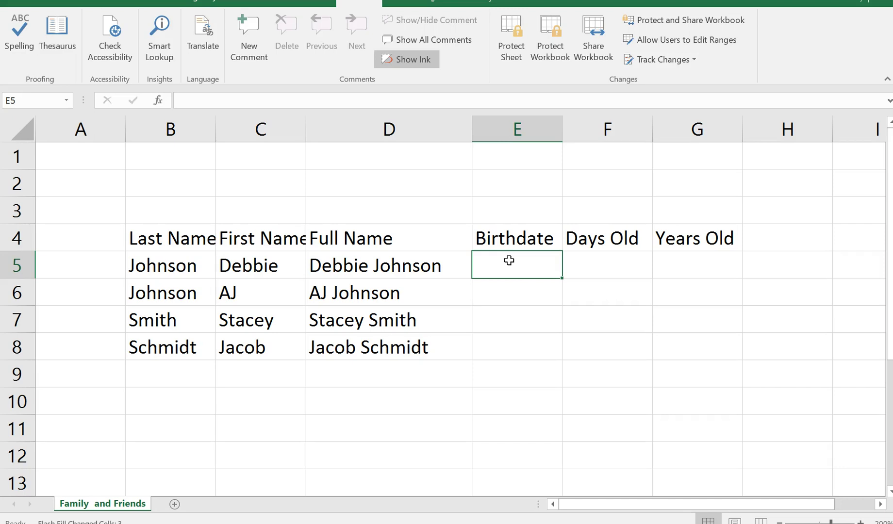
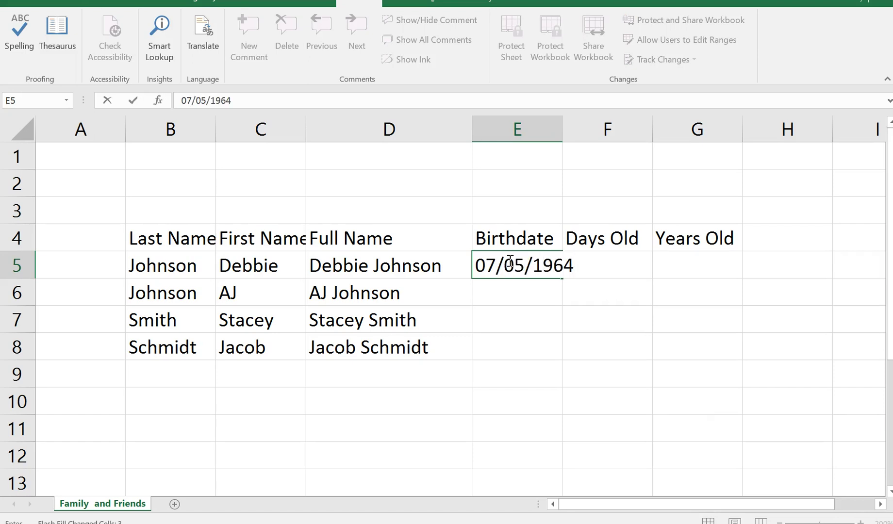
pyautogui.press('Return')
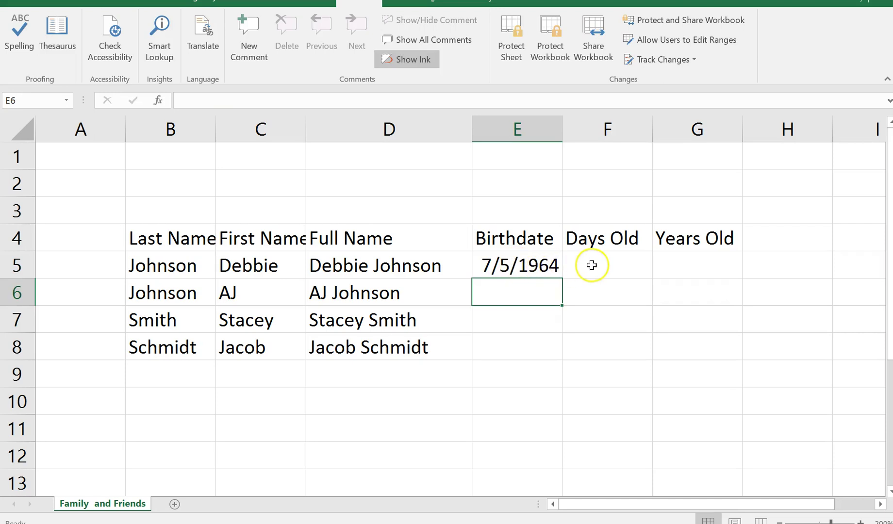
pyautogui.click(592, 265)
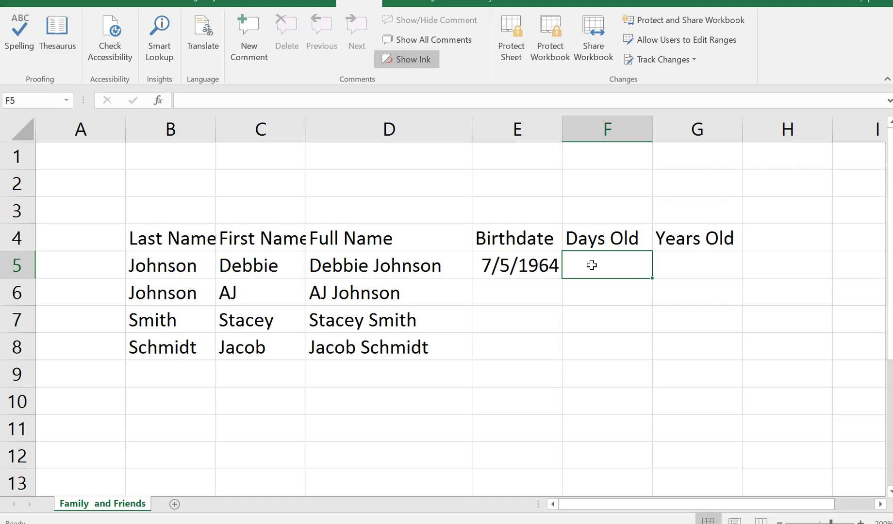
# - Enter the formula =NOW()-E5 in F5 and select F5:F8
pyautogui.write('=')
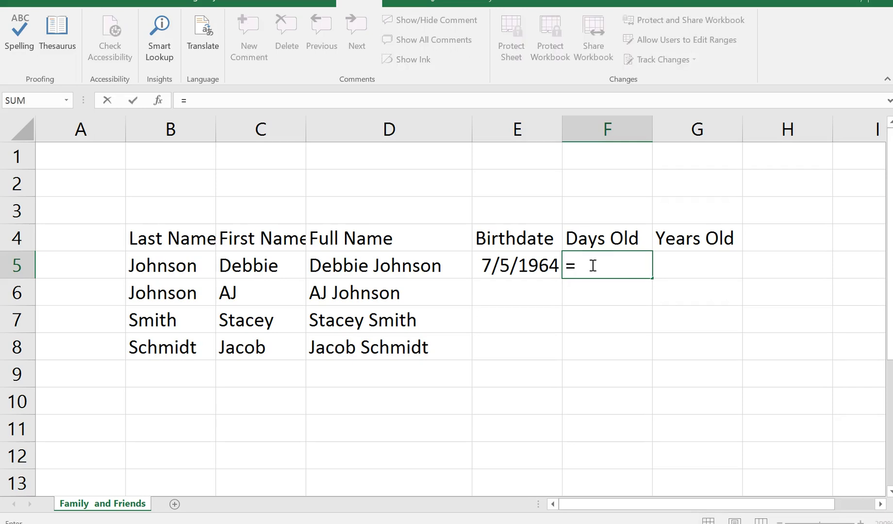
pyautogui.write('now')
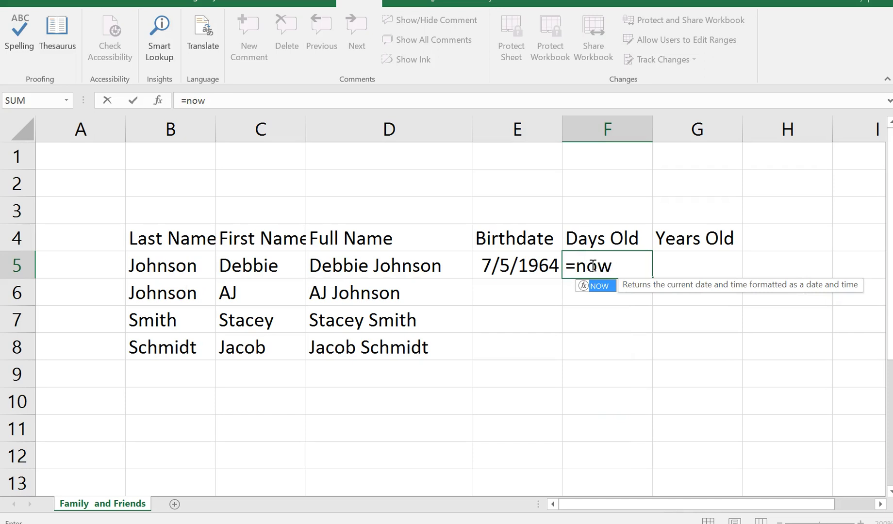
pyautogui.write('()')
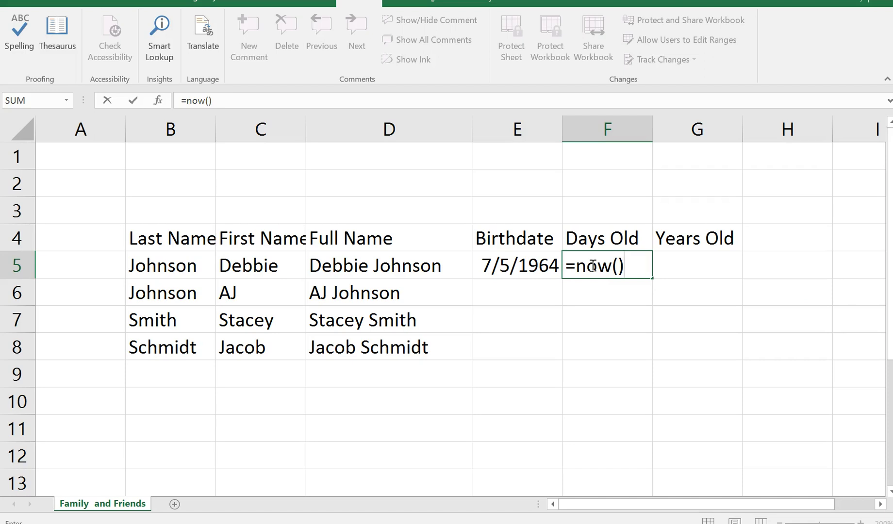
pyautogui.write('-')
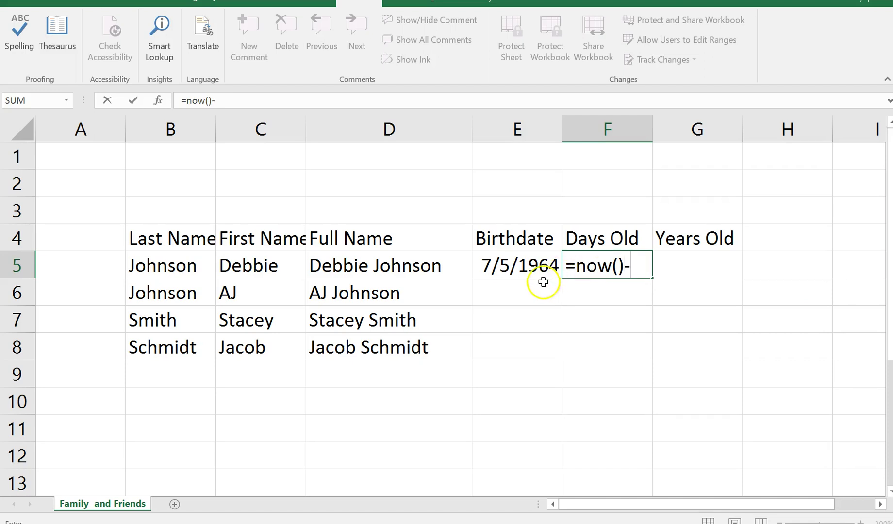
pyautogui.click(520, 265)
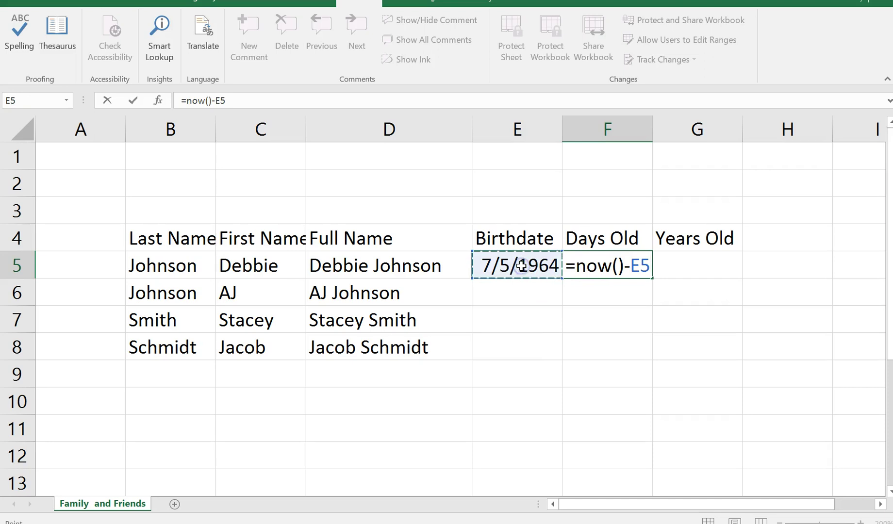
pyautogui.press('Return')
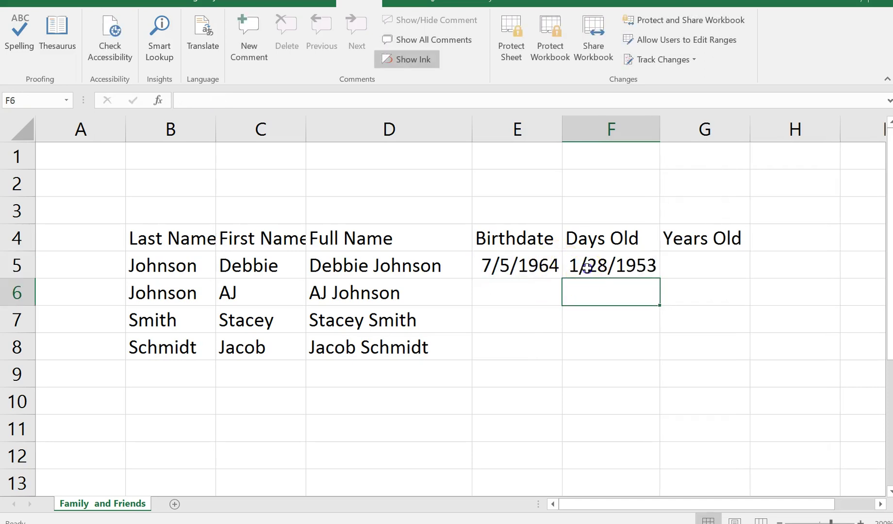
pyautogui.moveTo(587, 266); pyautogui.dragTo(594, 343)
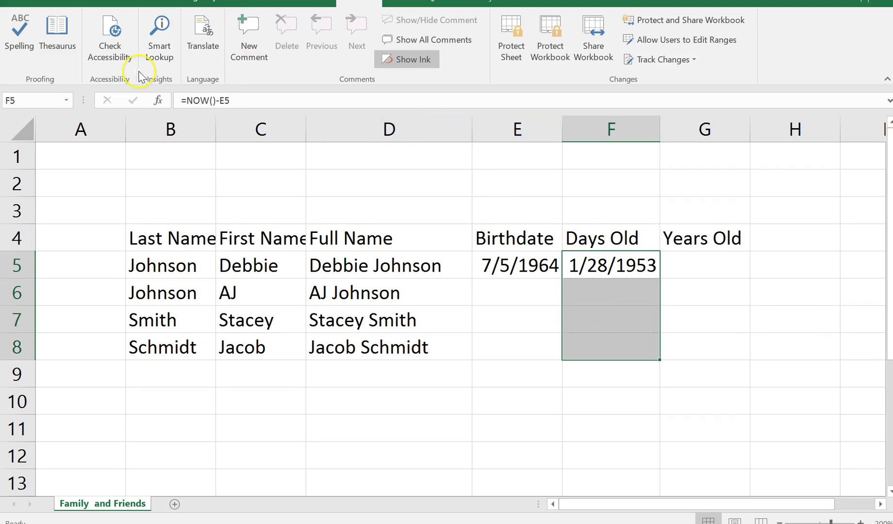
# - Apply Comma Style to F5:F8 so Days Old shows 19,387.46
pyautogui.click(70, 4)
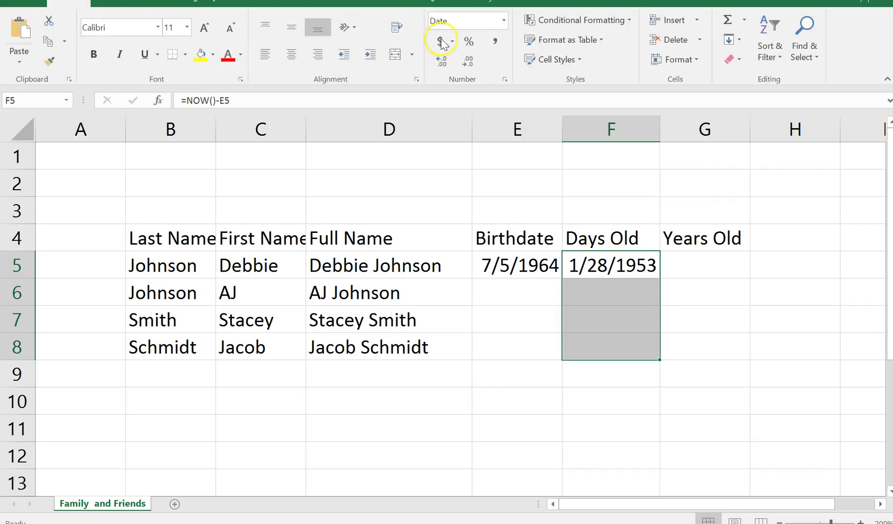
pyautogui.click(495, 43)
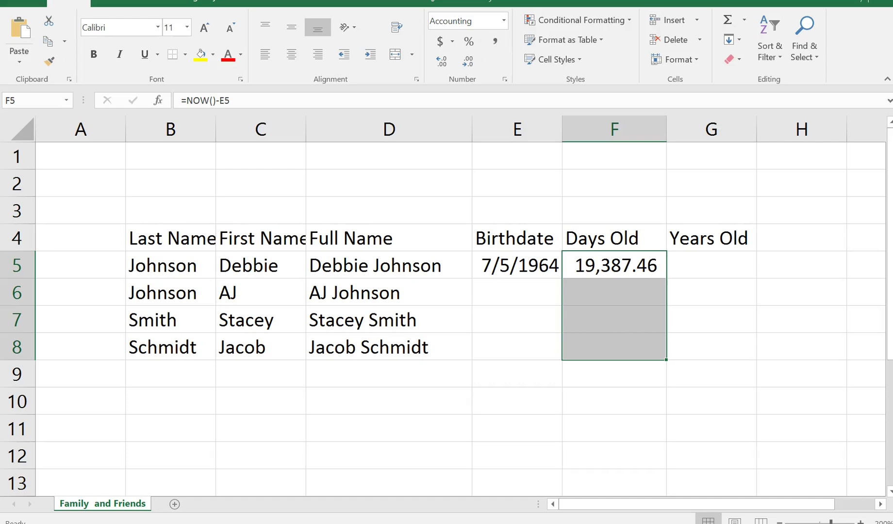
pyautogui.click(701, 263)
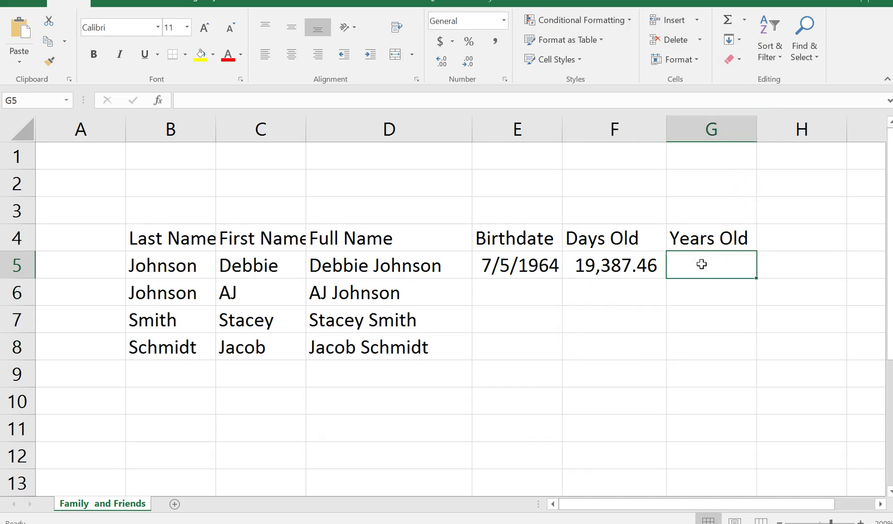
# - Enter =F5/365 in G5 to get 53.12 years old
pyautogui.write('=')
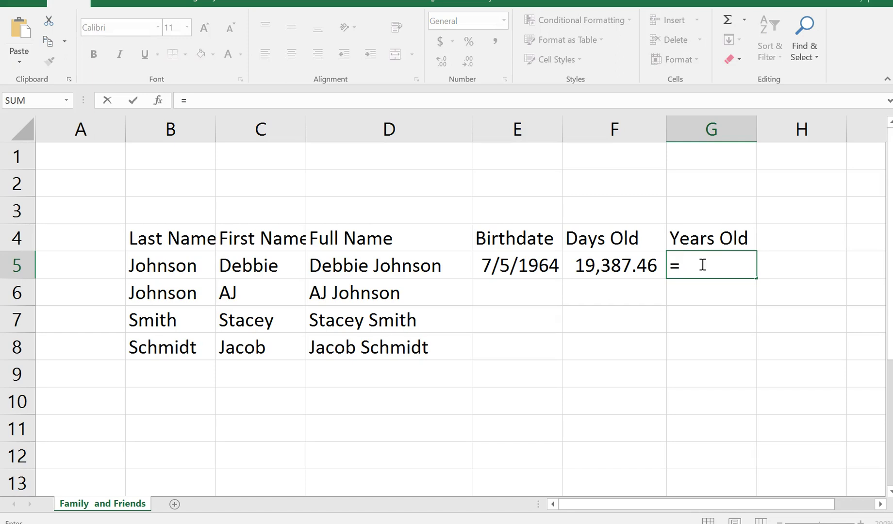
pyautogui.click(612, 260)
pyautogui.write('/365')
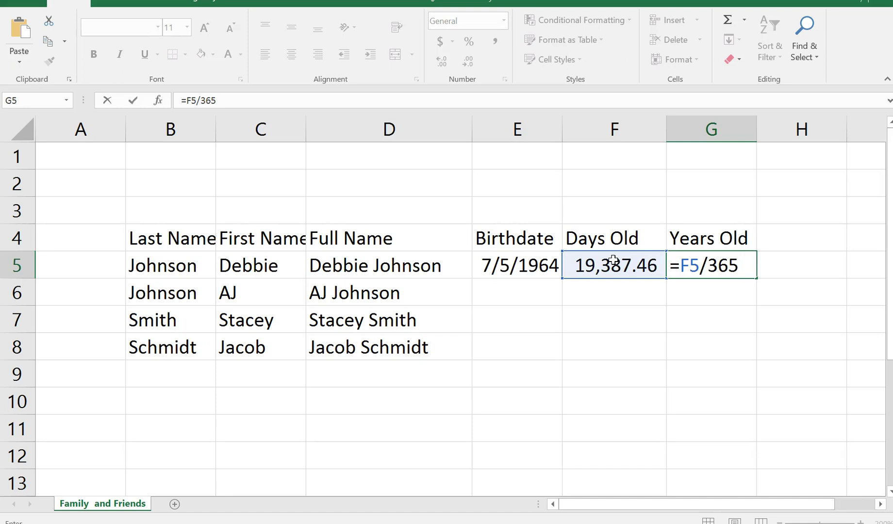
pyautogui.press('Return')
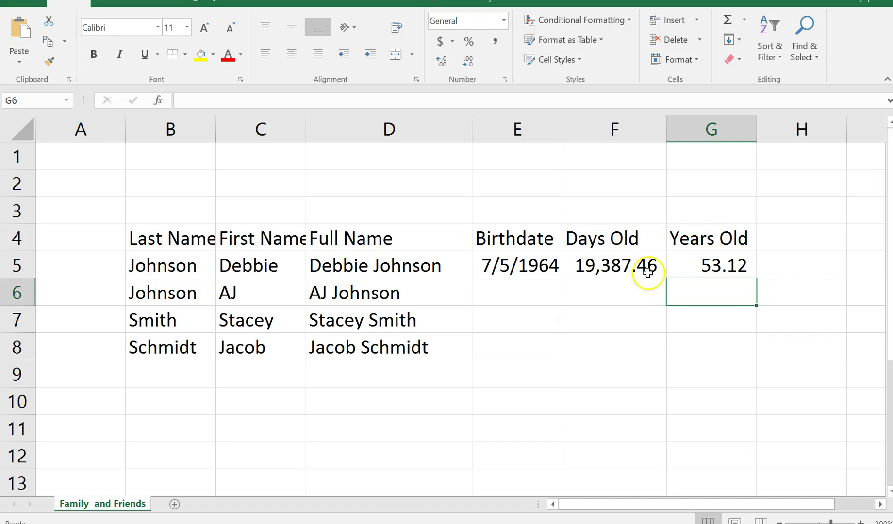
# - Enter the birthdate 03/05/1989 in E7
pyautogui.click(508, 321)
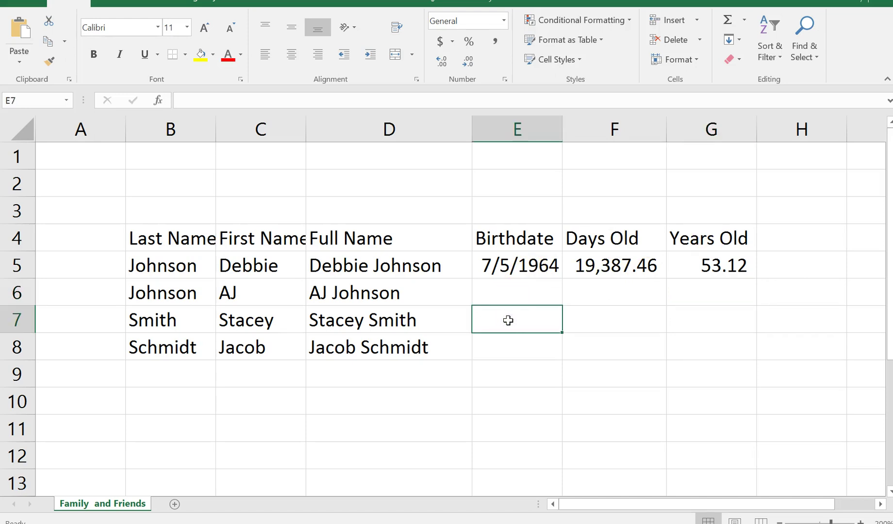
pyautogui.write('03/05/19')
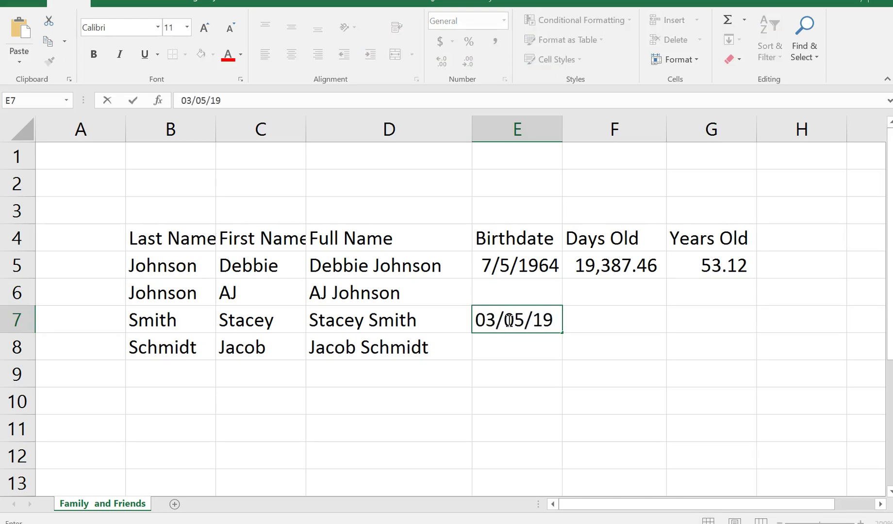
pyautogui.write('89')
pyautogui.press('Return')
# - Fill the F5:G5 formulas down to row 7, then clear F6
pyautogui.moveTo(629, 266); pyautogui.dragTo(759, 329)
pyautogui.click(605, 293)
pyautogui.moveTo(606, 293); pyautogui.dragTo(688, 293)
pyautogui.press('BackSpace')
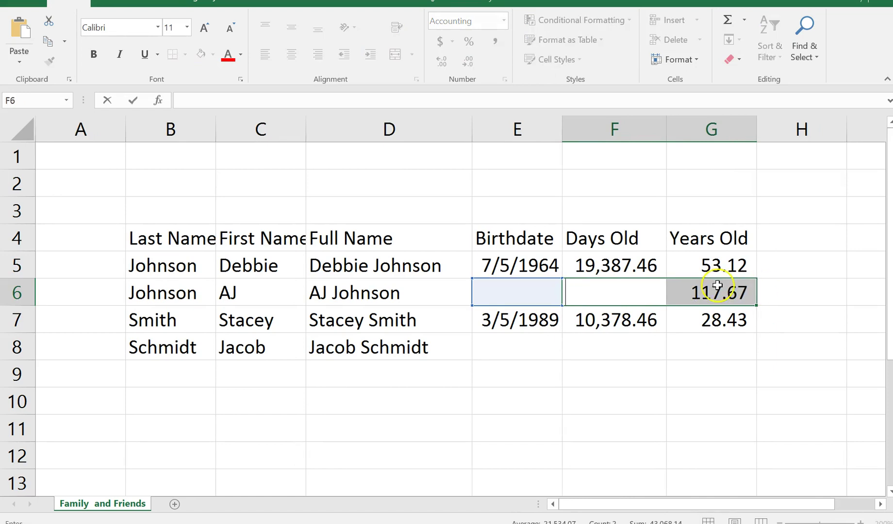
pyautogui.click(712, 293)
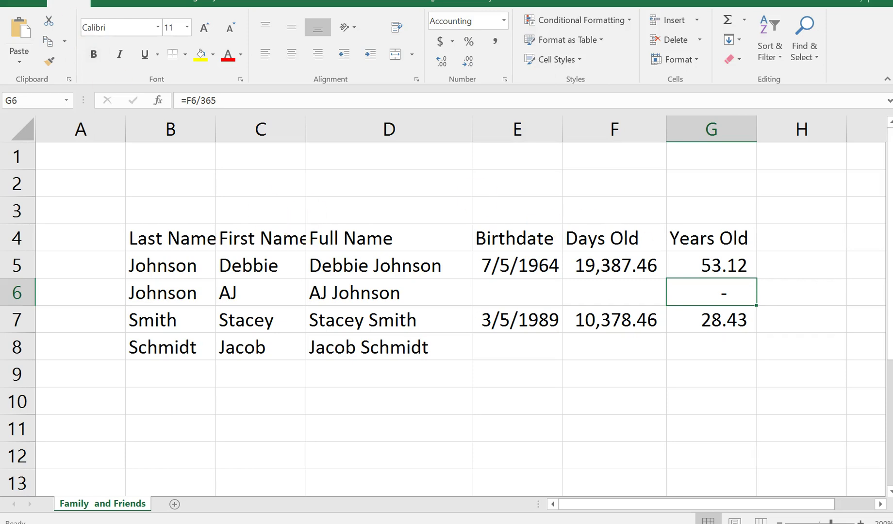
# - In Save As on OneDrive - Personal, name the workbook 'Assignment Chapter 2' plus the author's surname
pyautogui.click(22, 3)
pyautogui.click(28, 103)
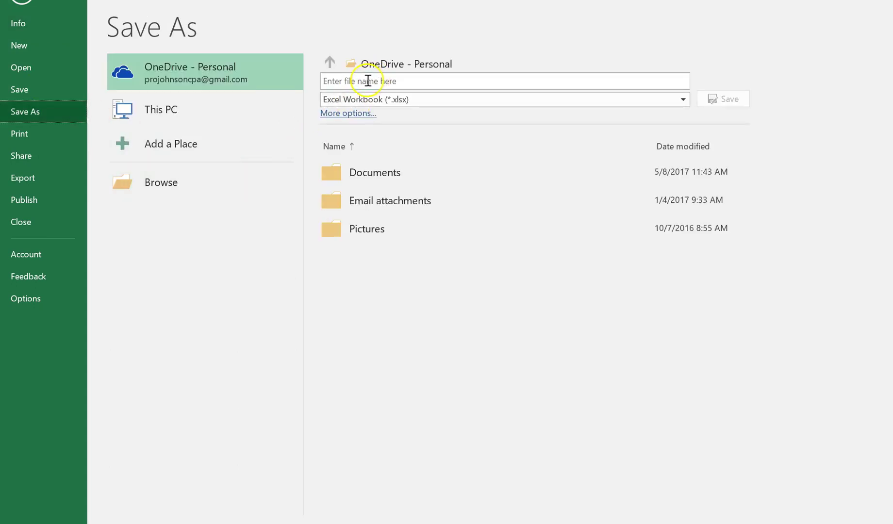
pyautogui.click(365, 82)
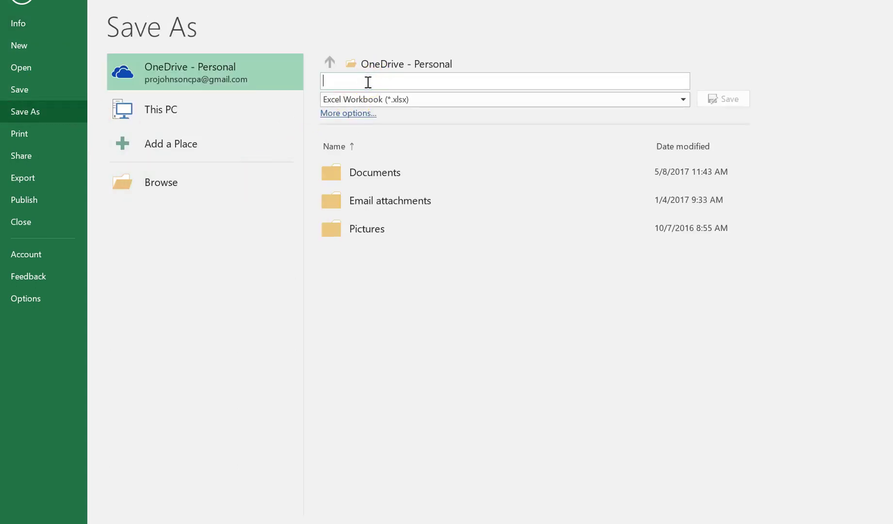
pyautogui.write('Assign')
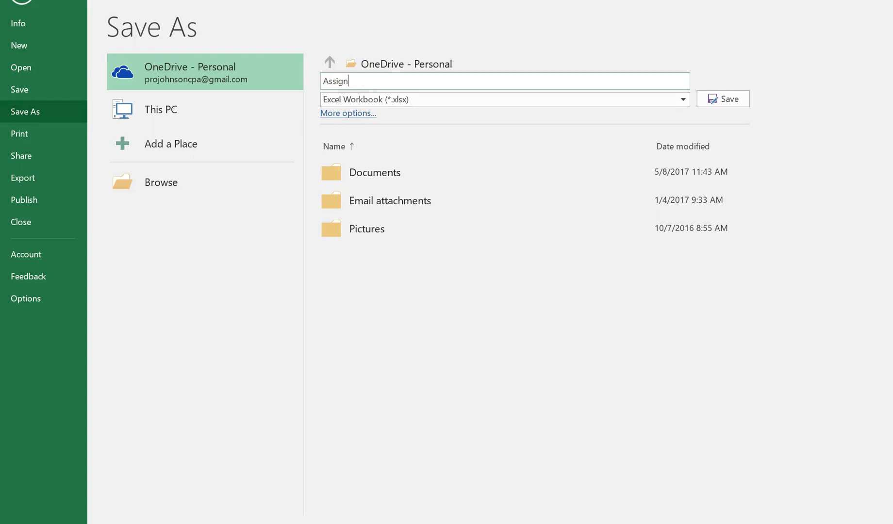
pyautogui.write('ment Chapter 2 Johnson')
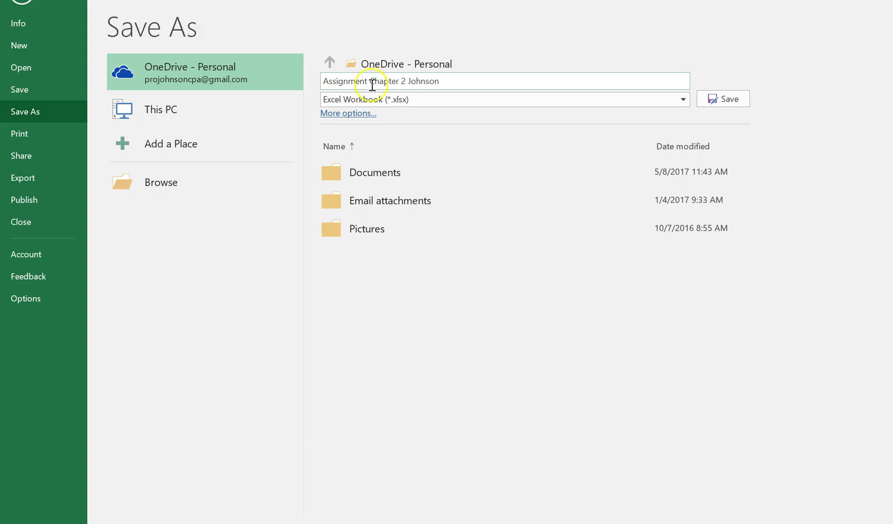